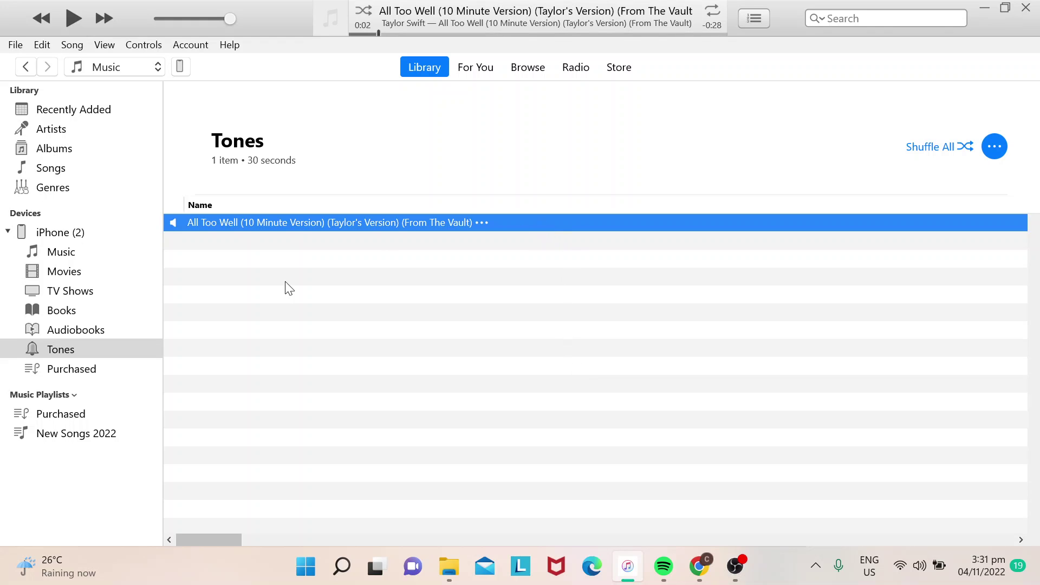
# - Open Item Info for the All Too Well tone (Taylor Swift, Pop, 2021) from its context menu
pyautogui.rightClick(561, 220)
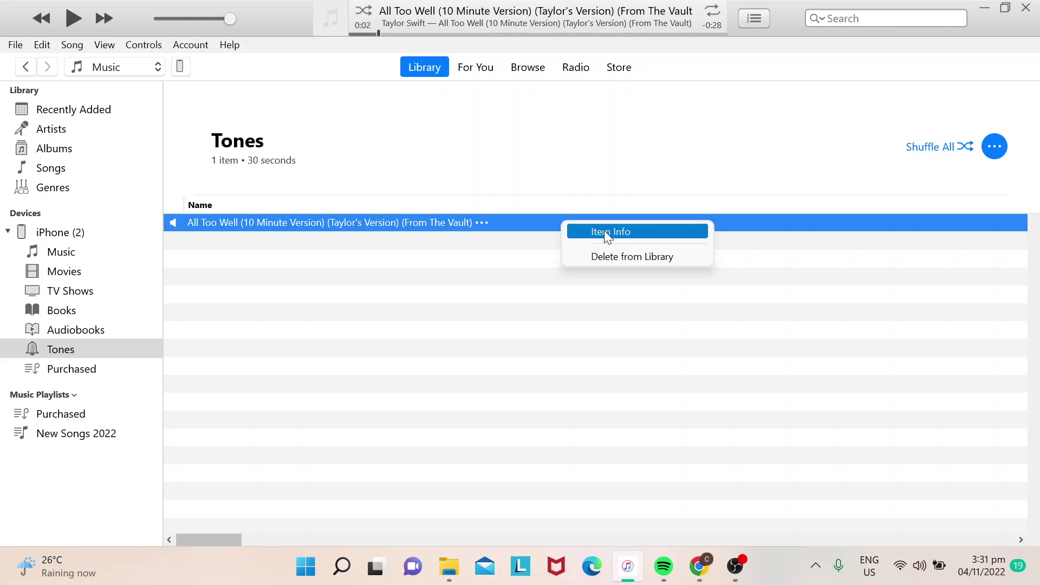
pyautogui.click(604, 229)
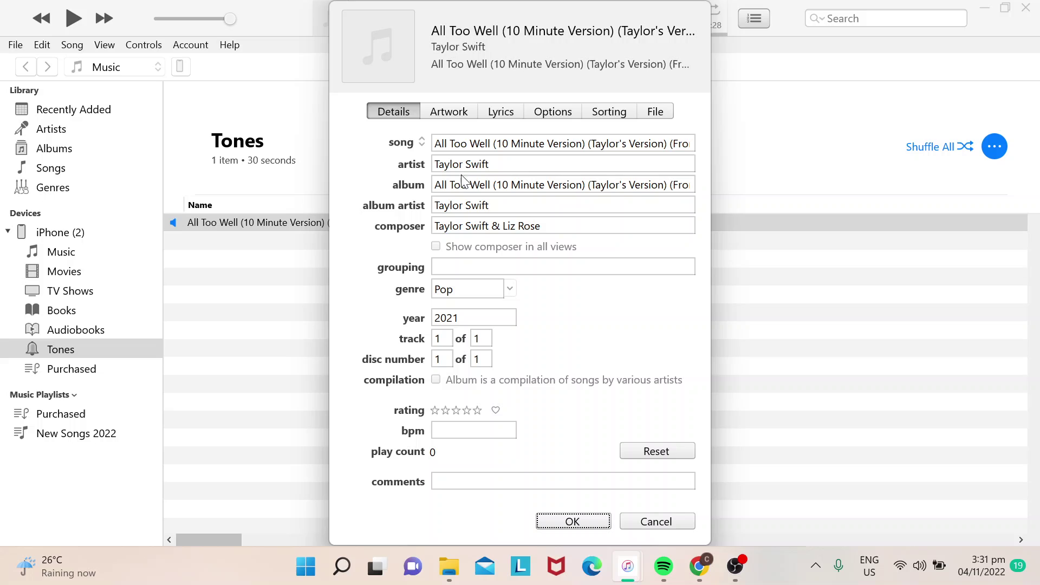
# - View the tone's Artwork section, then cancel the dialog to return to the Tones list
pyautogui.click(453, 118)
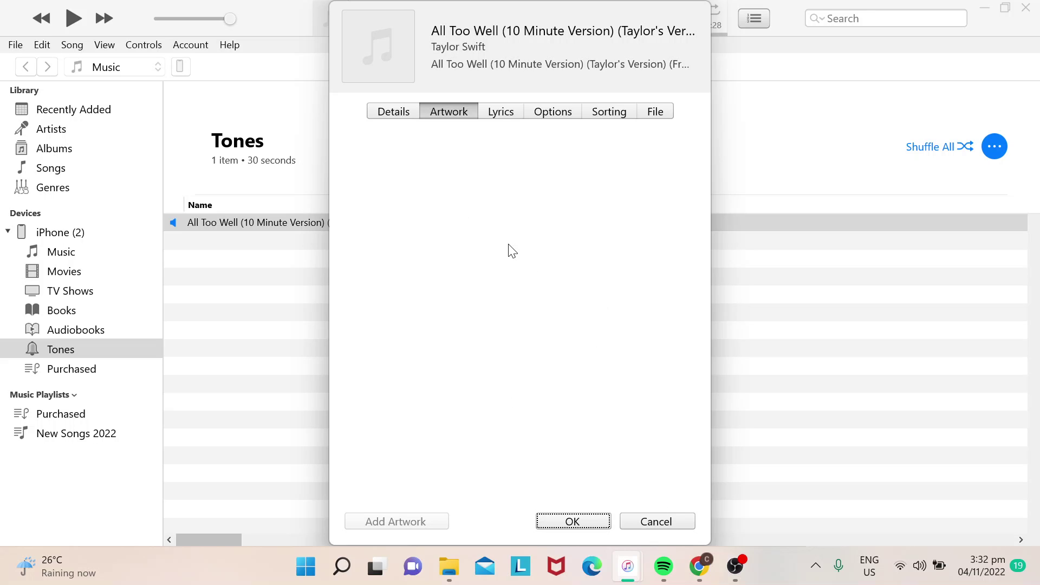
pyautogui.click(667, 521)
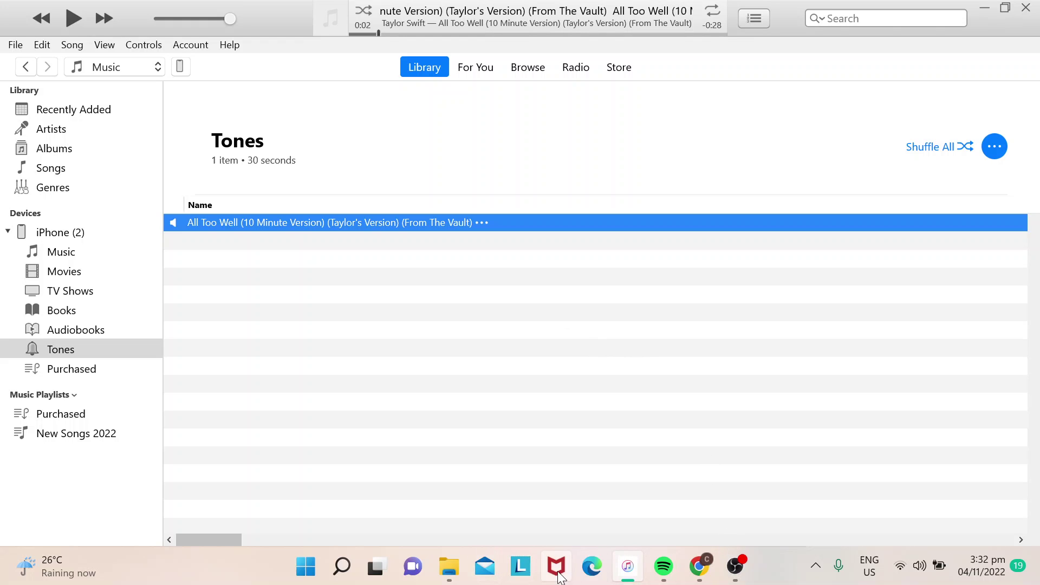
# - Bring up the Apple Support guide on adding artwork to songs and playlists in Chrome
pyautogui.click(698, 566)
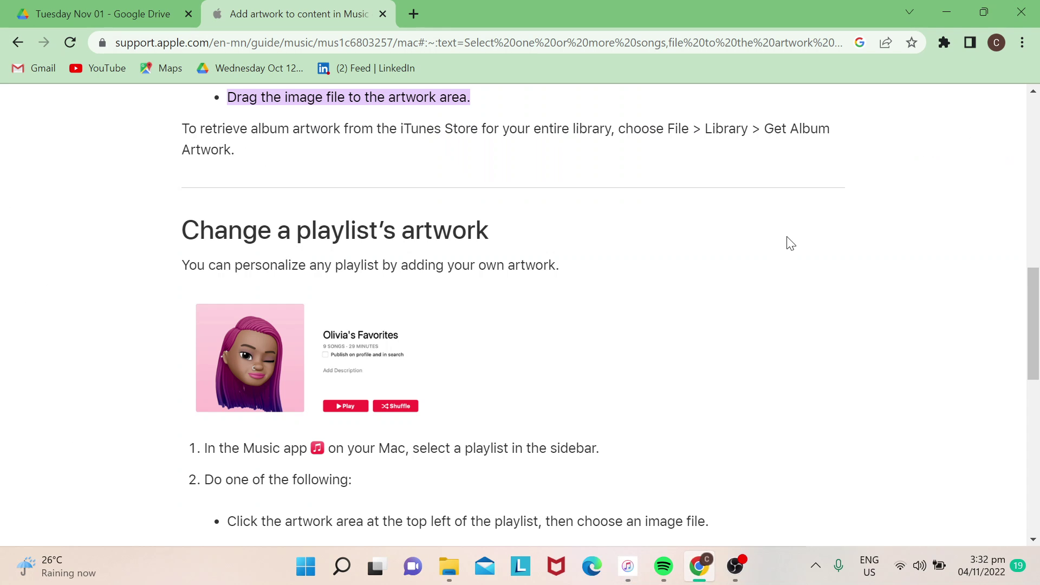
pyautogui.scroll(-2, 790, 244)
pyautogui.scroll(2, 791, 243)
pyautogui.scroll(1, 790, 243)
pyautogui.scroll(2, 790, 243)
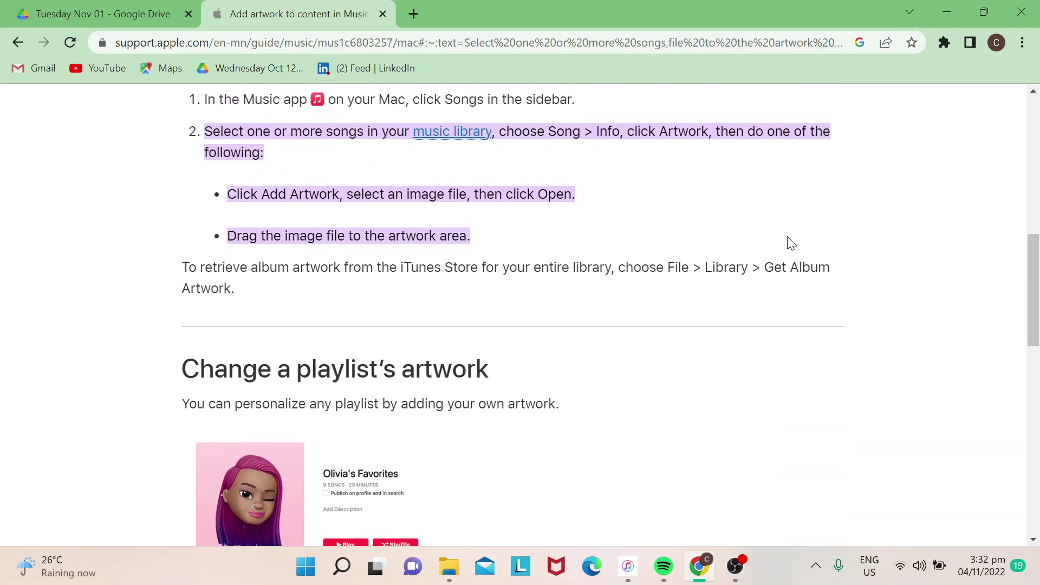
pyautogui.scroll(-1, 790, 243)
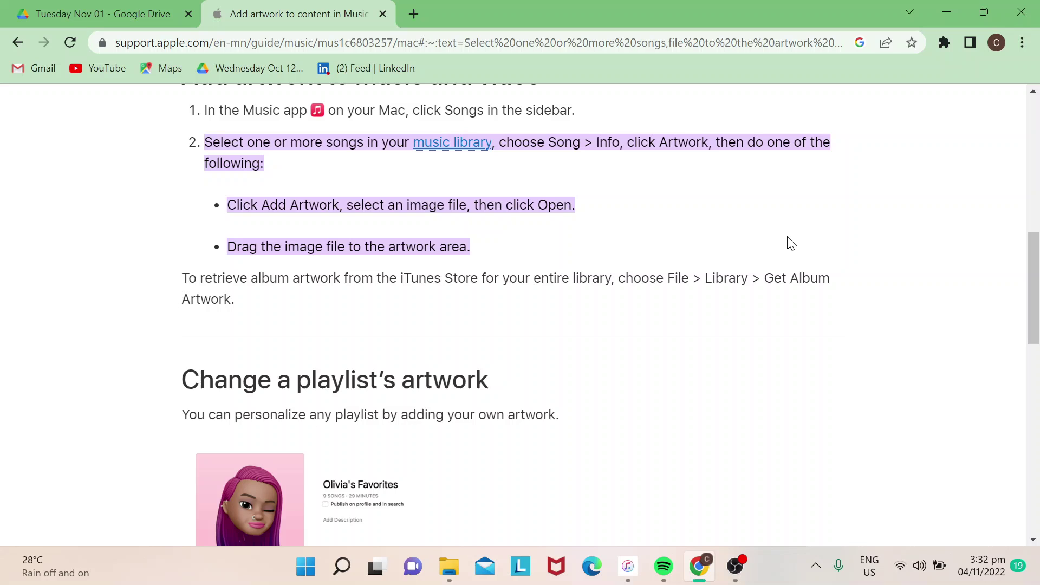
pyautogui.scroll(1, 790, 243)
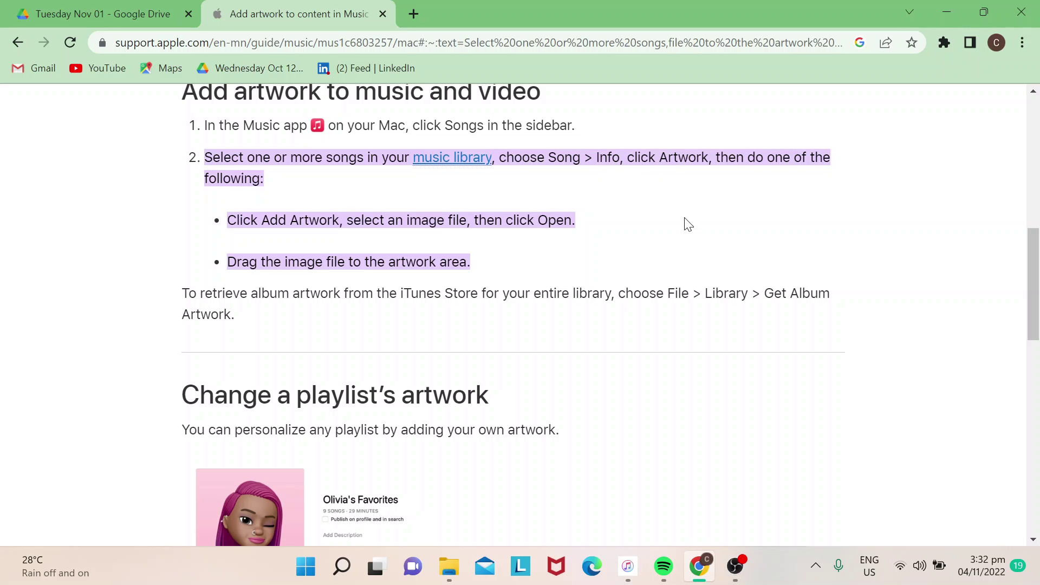
pyautogui.scroll(-1, 686, 224)
pyautogui.scroll(-1, 687, 224)
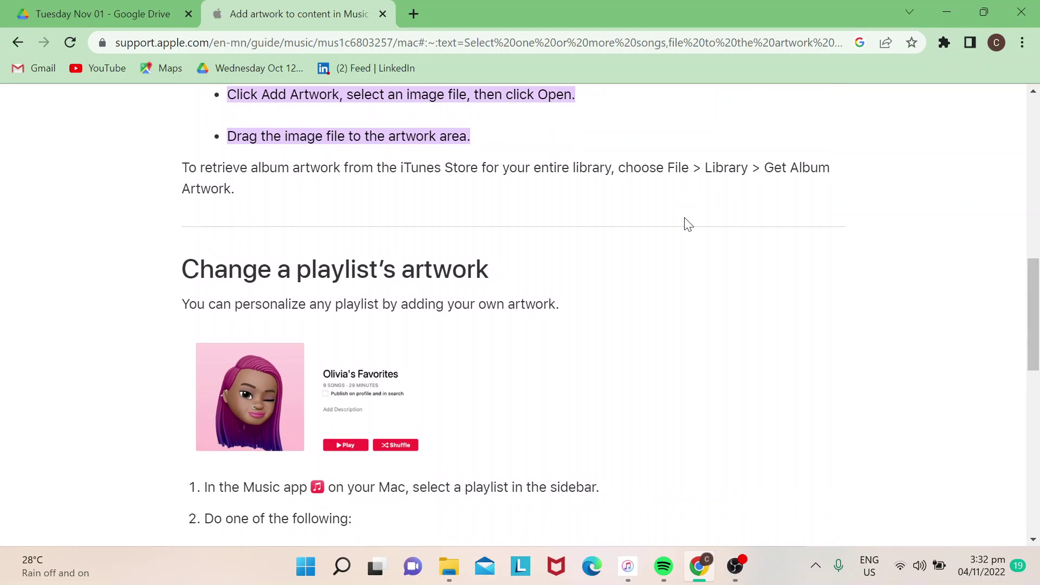
pyautogui.scroll(-1, 686, 226)
pyautogui.scroll(1, 662, 259)
pyautogui.scroll(-1, 520, 293)
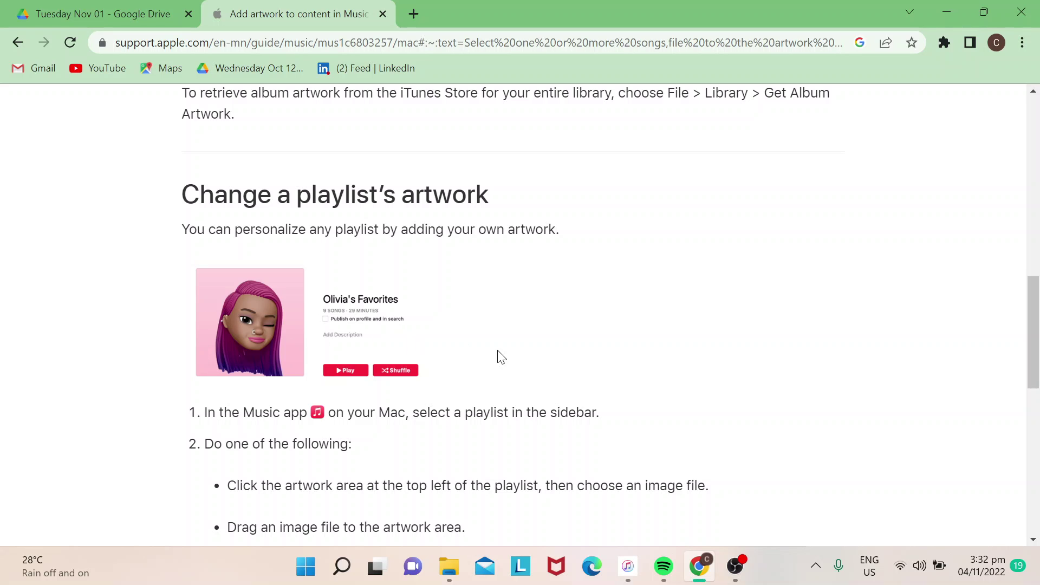
pyautogui.scroll(-2, 502, 358)
pyautogui.scroll(1, 500, 355)
pyautogui.scroll(-2, 503, 357)
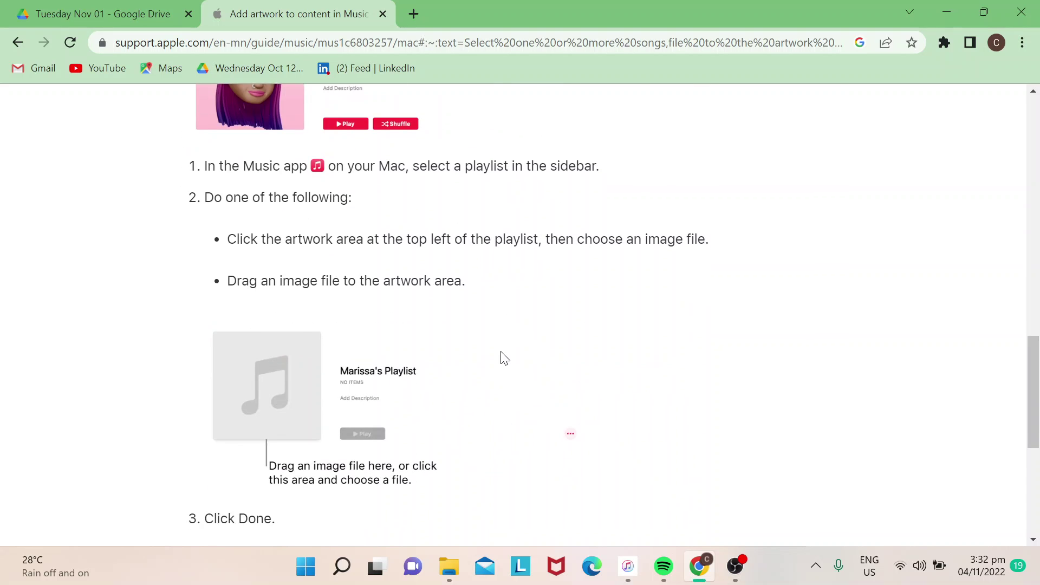
pyautogui.scroll(-2, 582, 377)
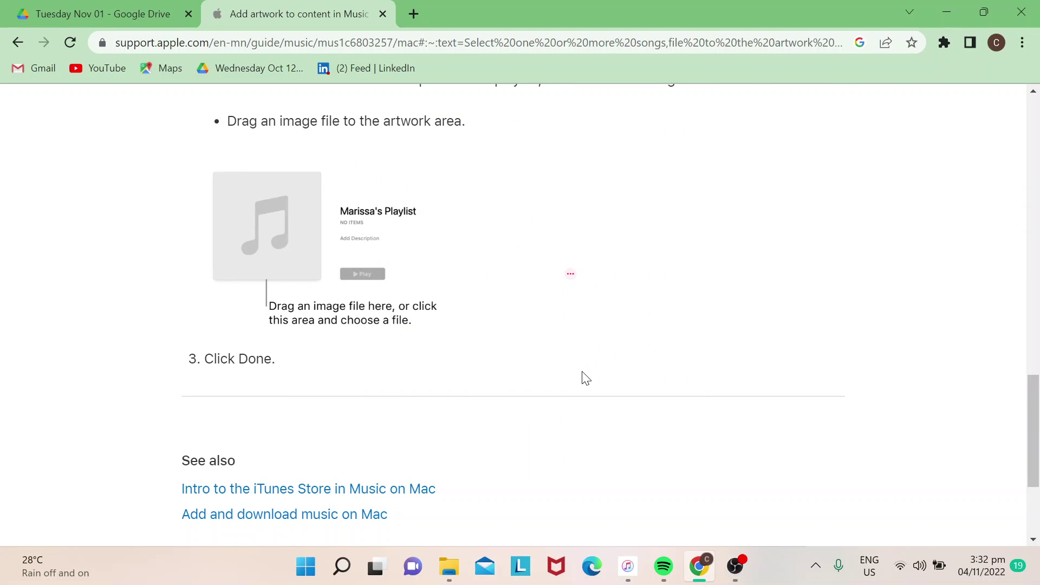